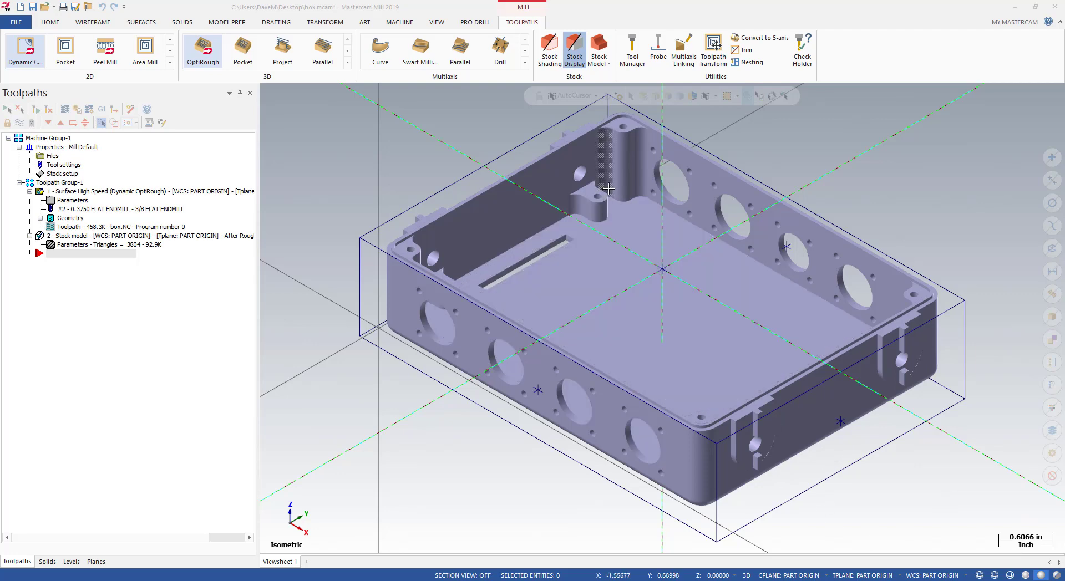
Review the OptiRough roughed stock, then start a new 2D Dynamic Contour toolpath.
click(121, 237)
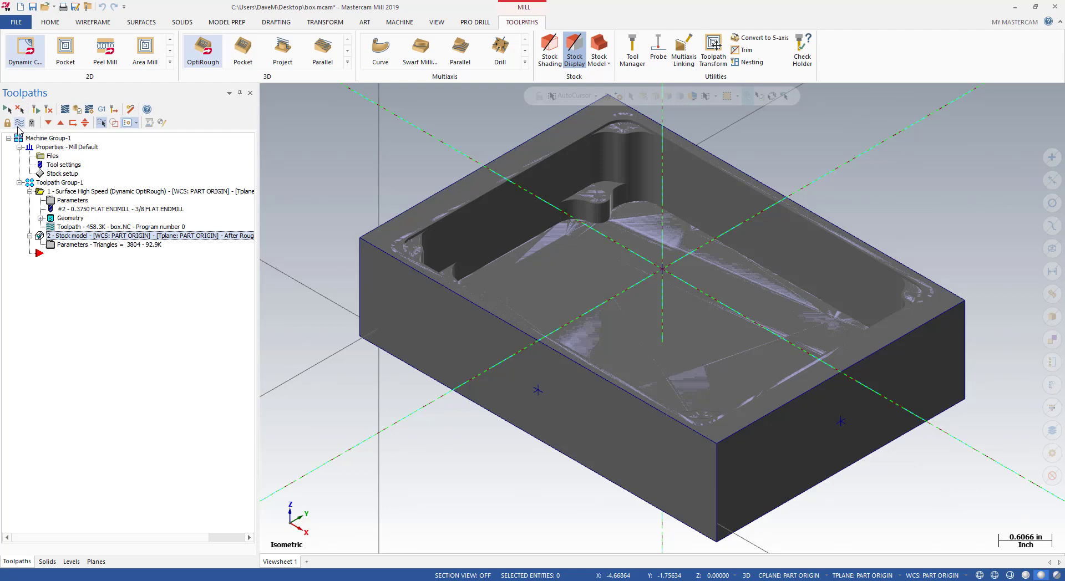
click(18, 124)
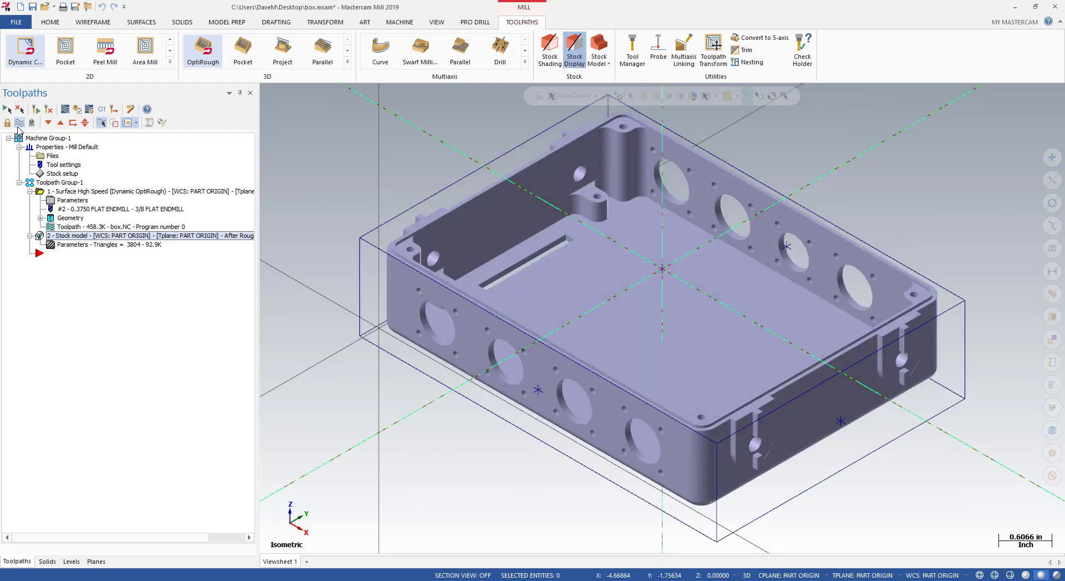
click(170, 62)
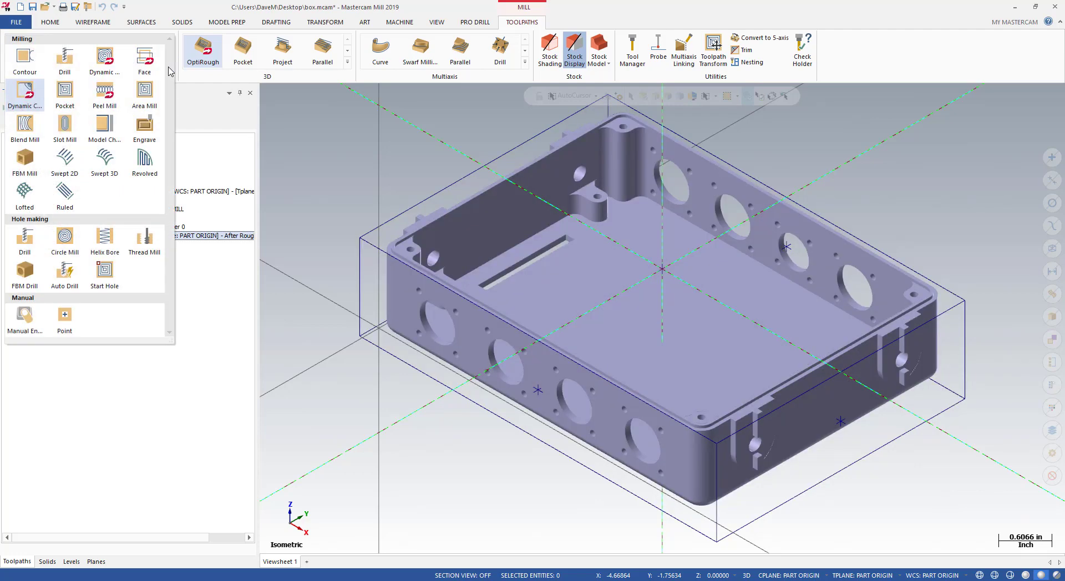
click(25, 95)
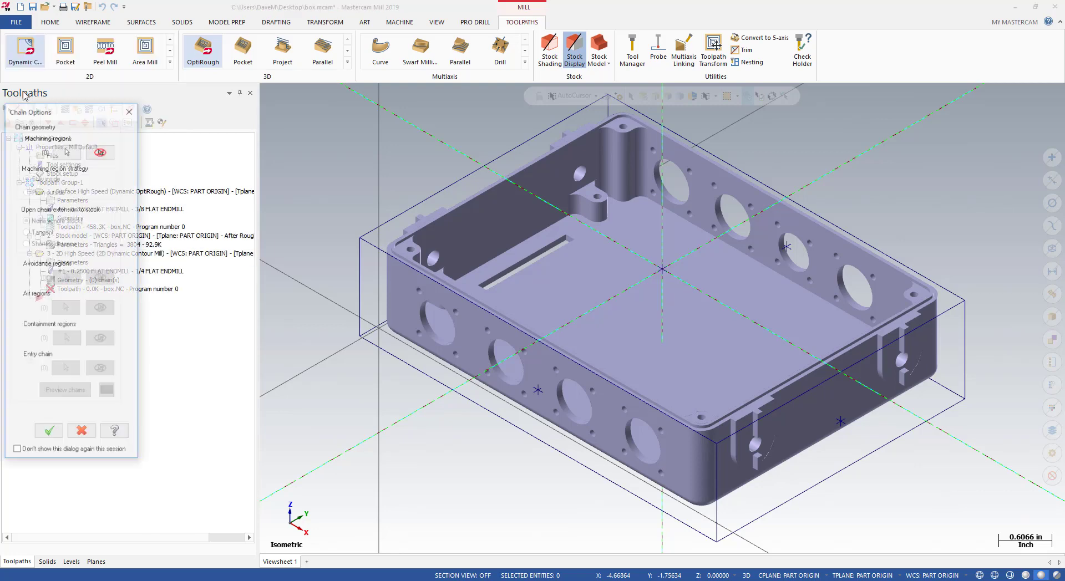
Chain the edge loop around the part as the machining region.
click(67, 151)
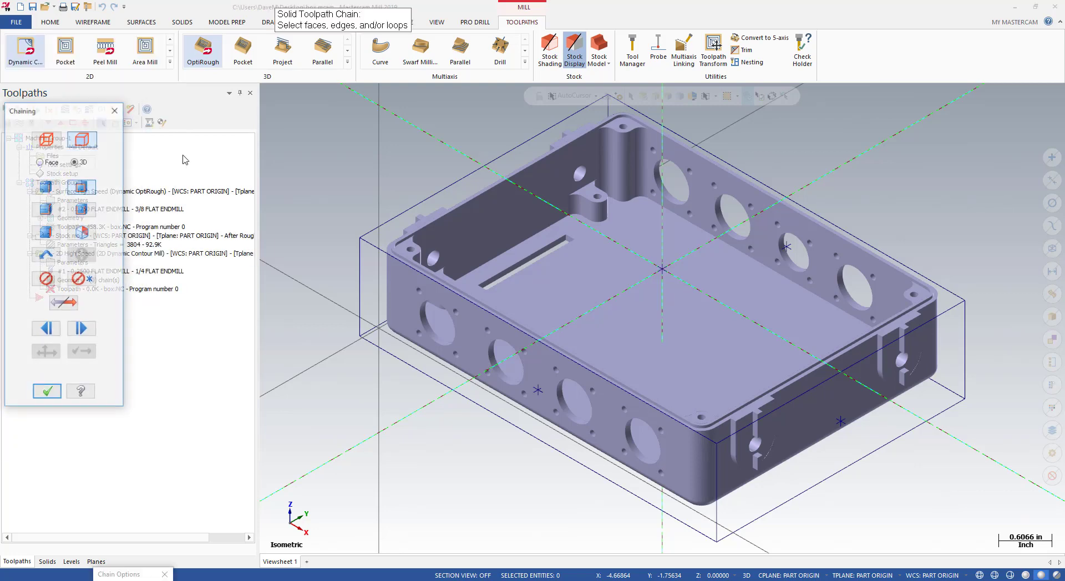
click(561, 228)
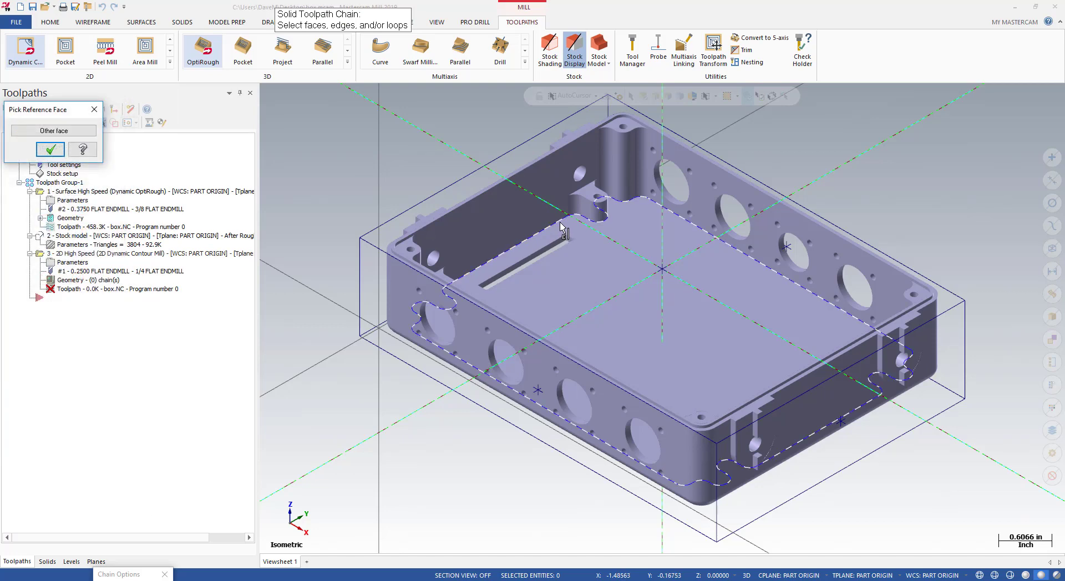
click(55, 150)
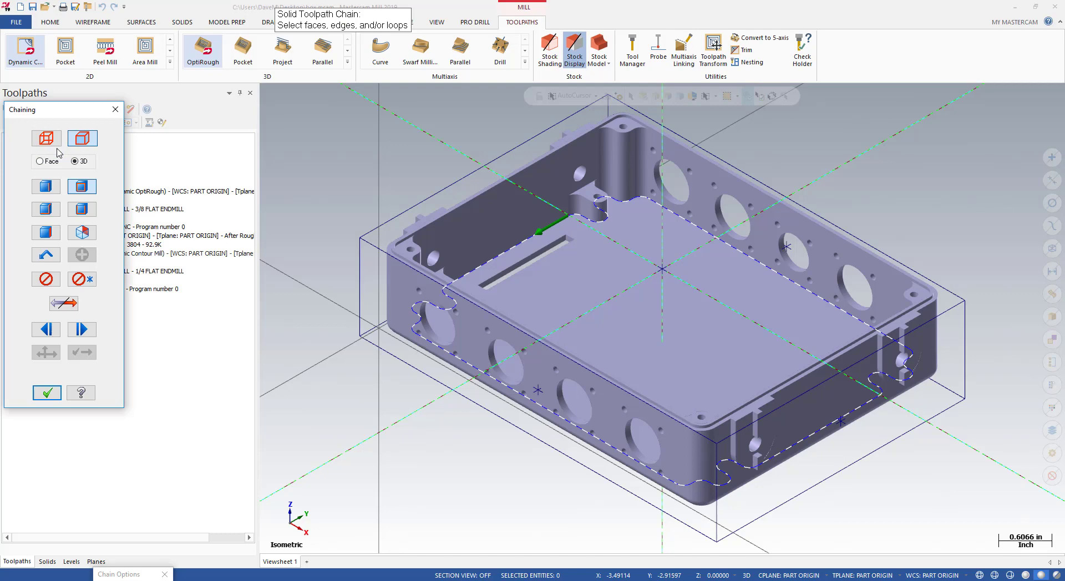
click(47, 393)
Confirm the chains and select tool 1, the 0.25 flat endmill.
click(48, 433)
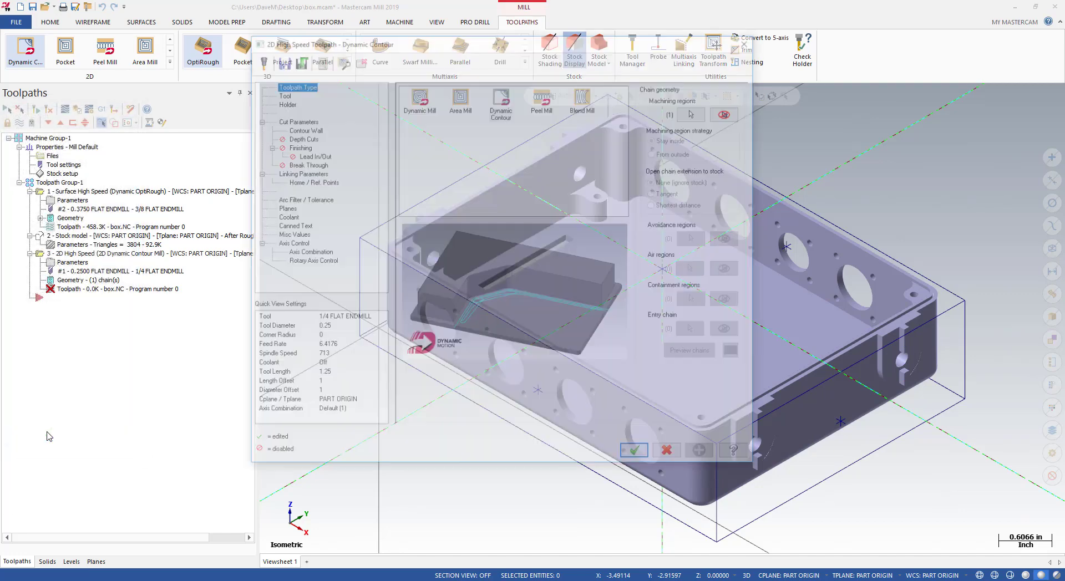
click(281, 93)
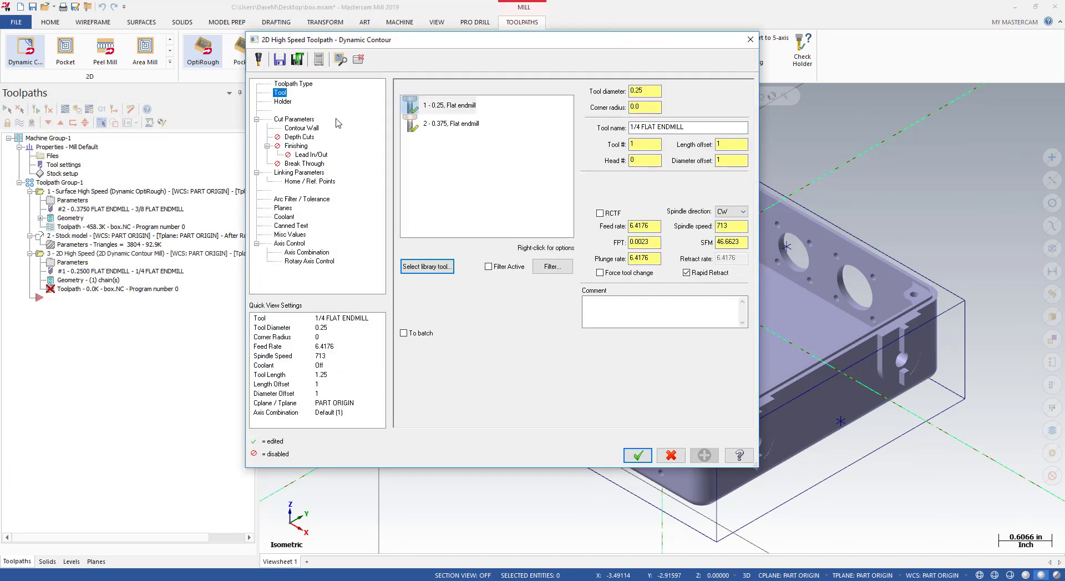
click(458, 109)
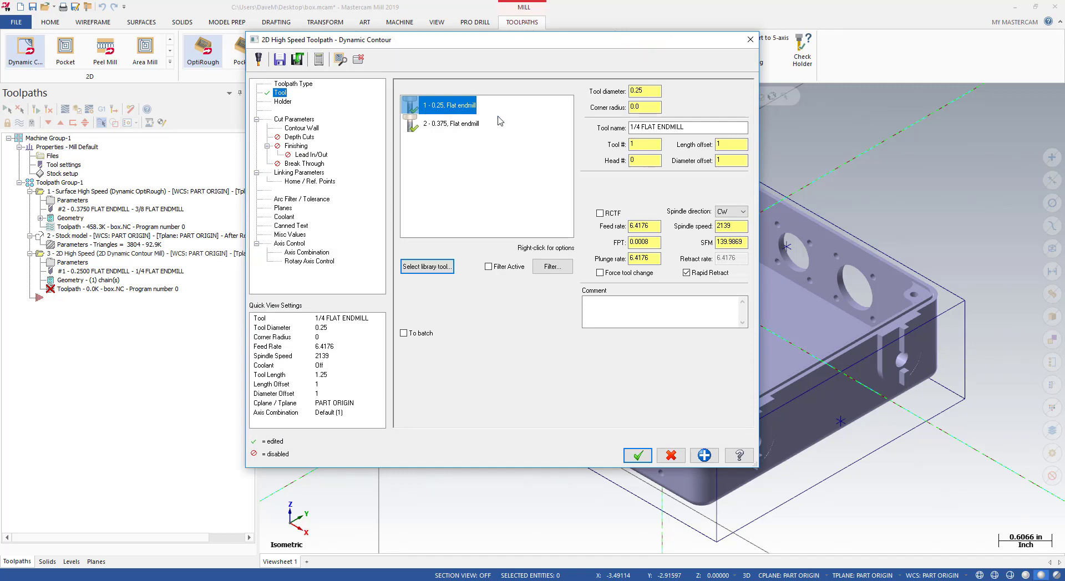
Enable RCTF and set 0.006 feed per tooth, 300 plunge rate and 800 SFM.
click(654, 242)
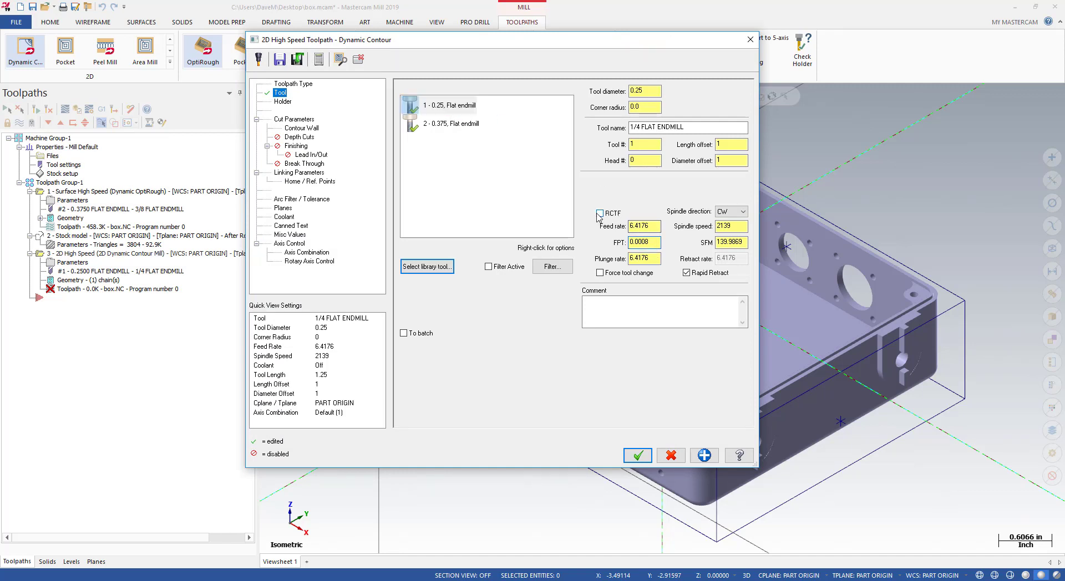
click(599, 213)
double_click(656, 242)
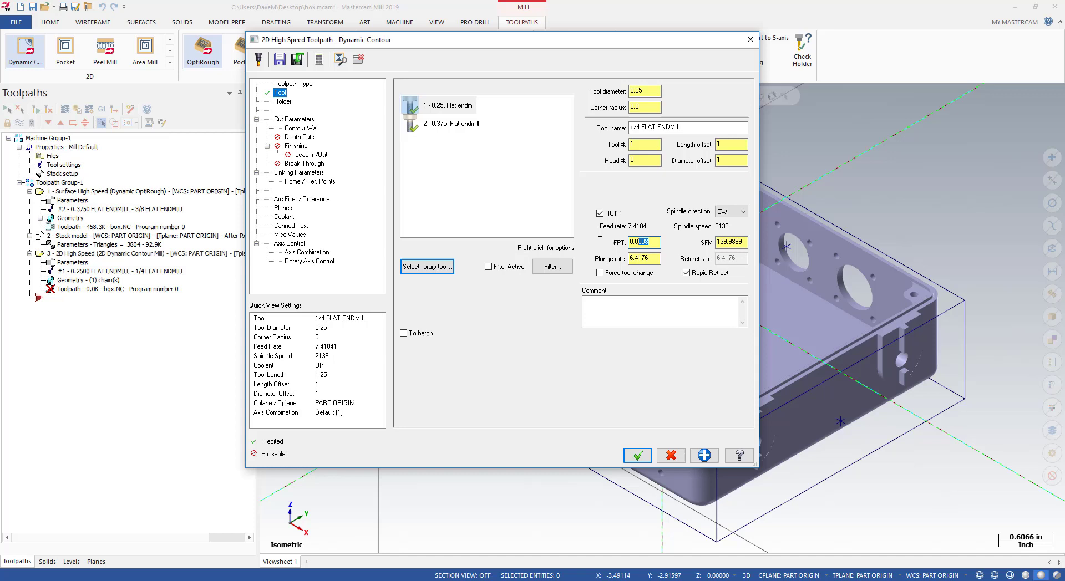
text(.)
key(Tab)
text(300)
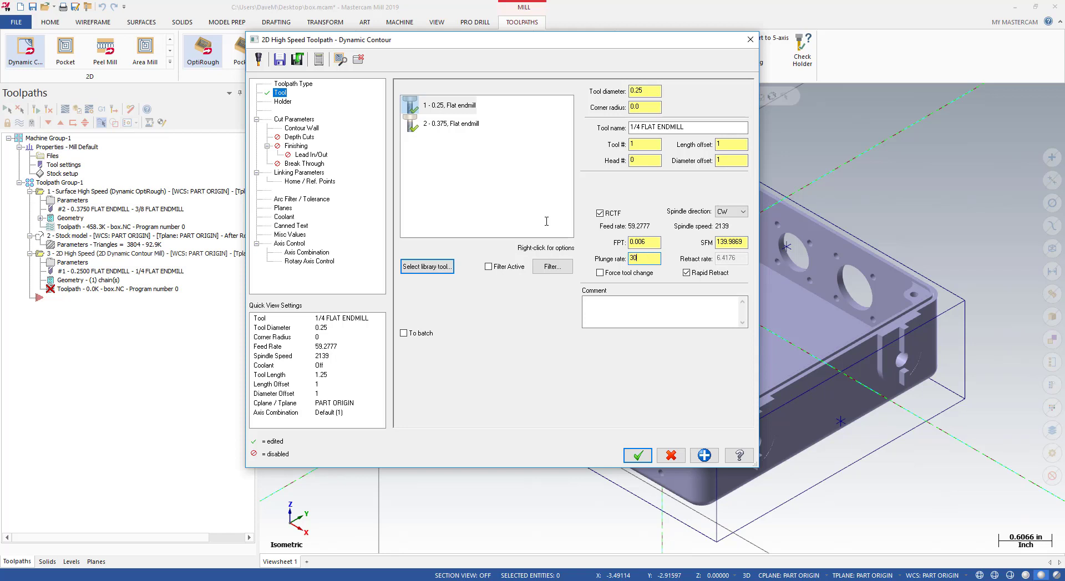
key(Tab)
key(Tab)
text(6)
text(00)
key(Tab)
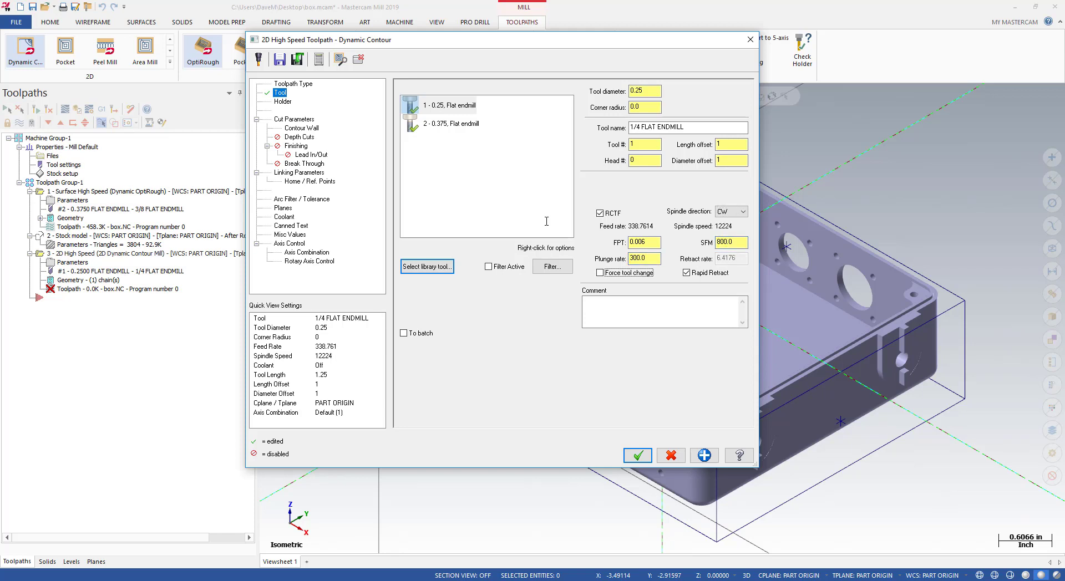
Use 15% stepover, 5% minimum toolpath radius, and 0 stock on walls and floors.
click(294, 119)
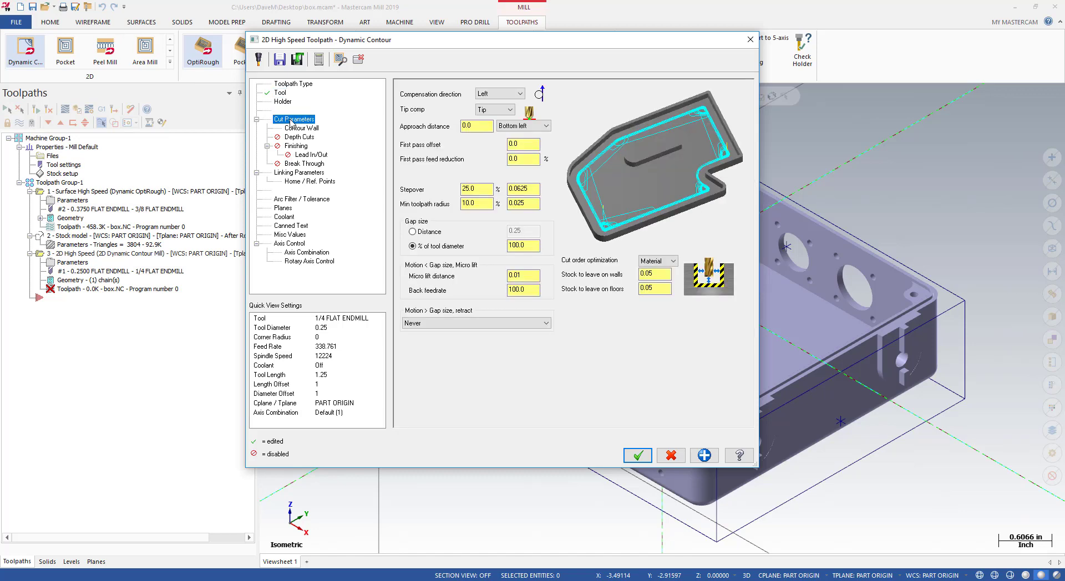
click(483, 192)
text(15)
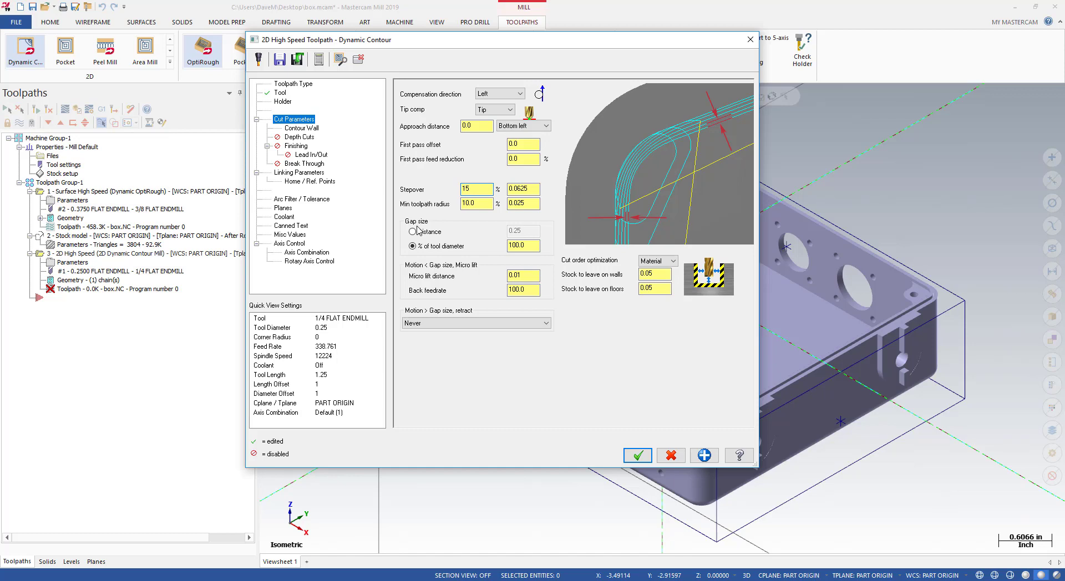
key(Tab)
text(5)
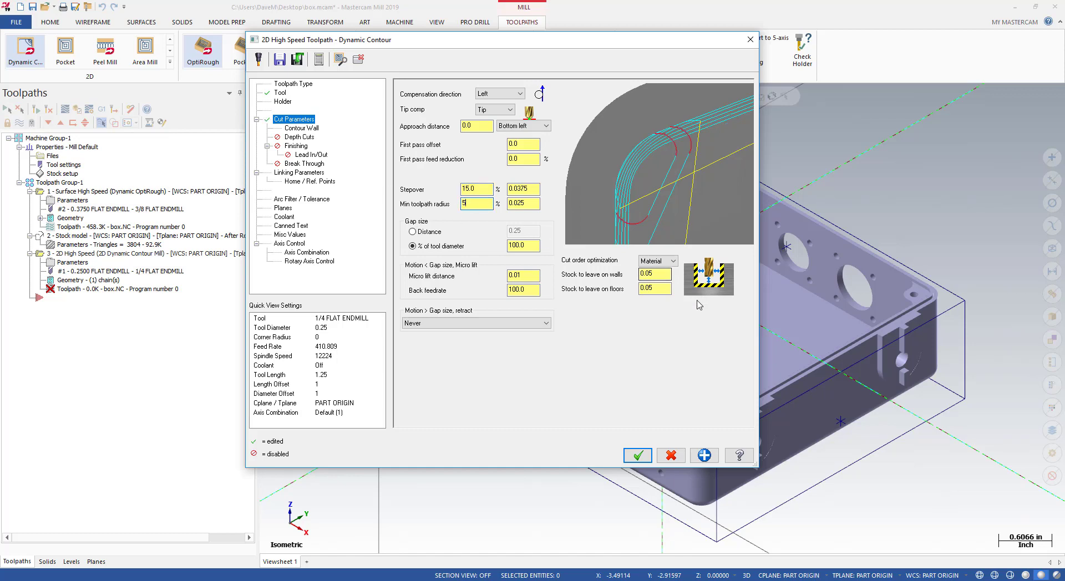
click(652, 274)
text(0)
key(Tab)
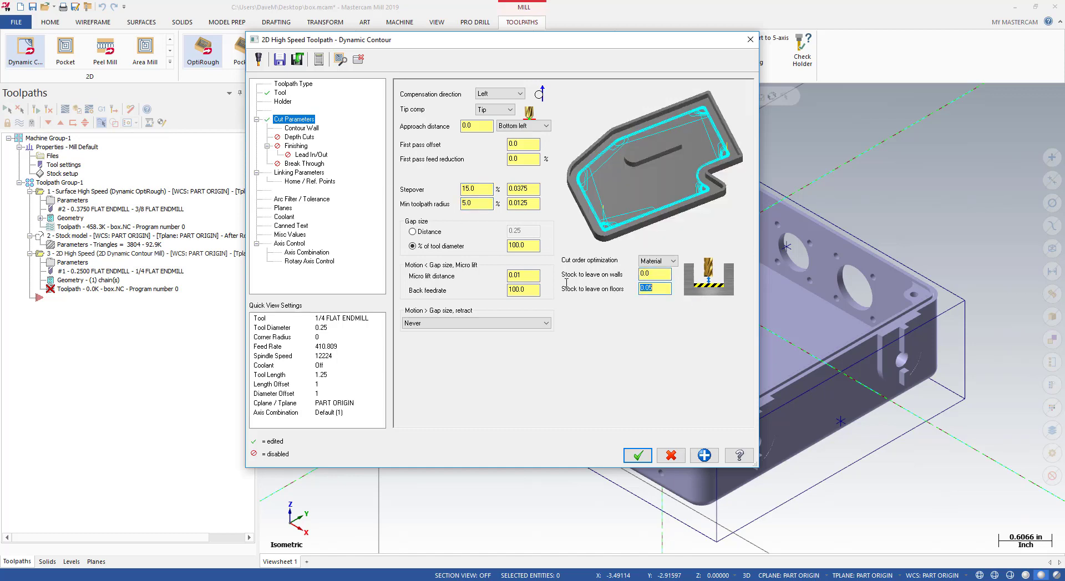
text(0)
Turn on a single finish pass with 0 spacing.
click(296, 145)
click(412, 126)
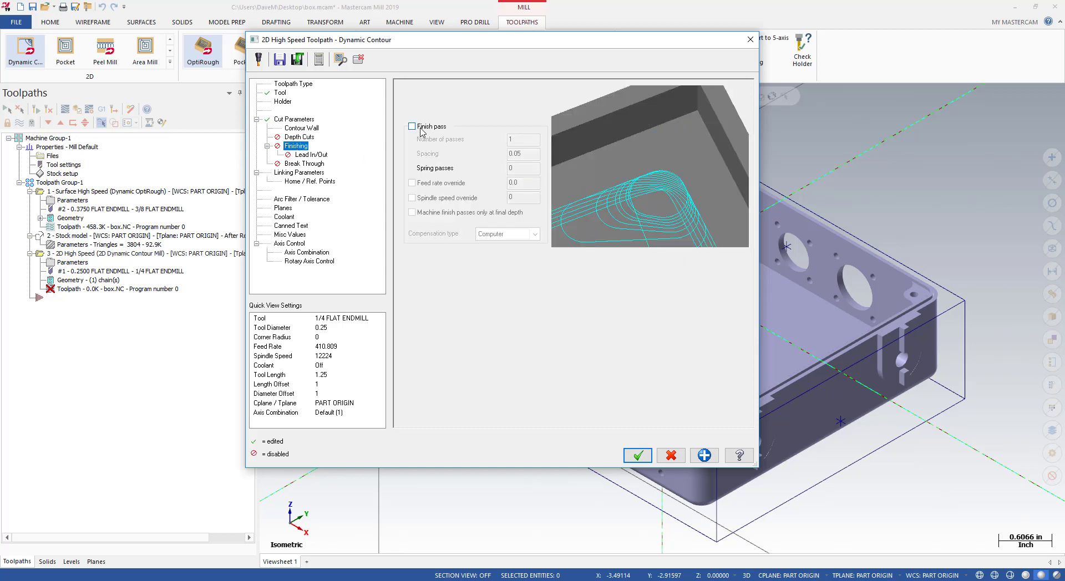
key(Tab)
key(Tab)
text(.0)
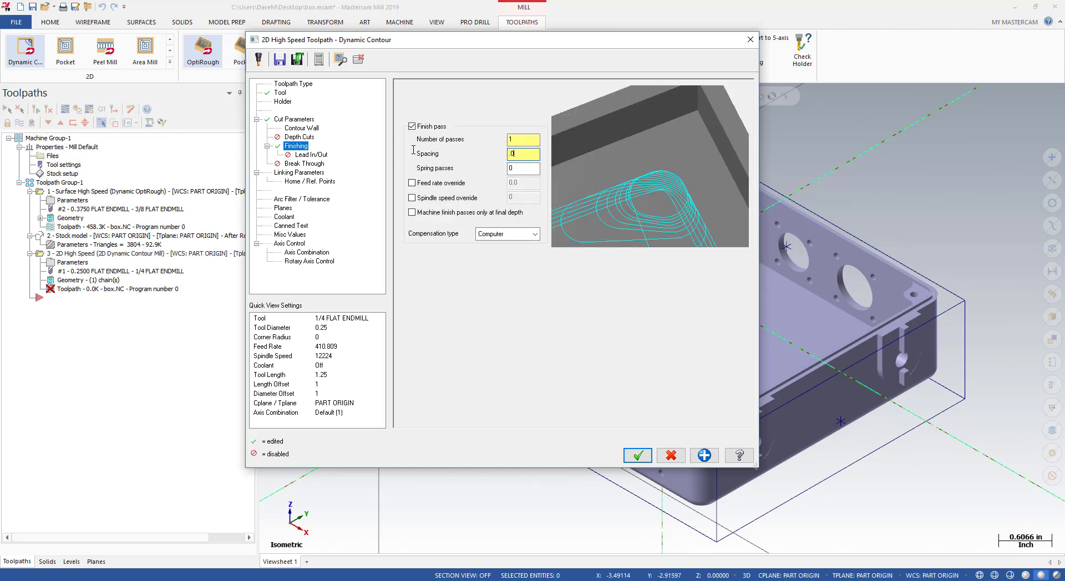
Add midpoint entry leads with 25% length and radius, copied to the exit.
click(311, 154)
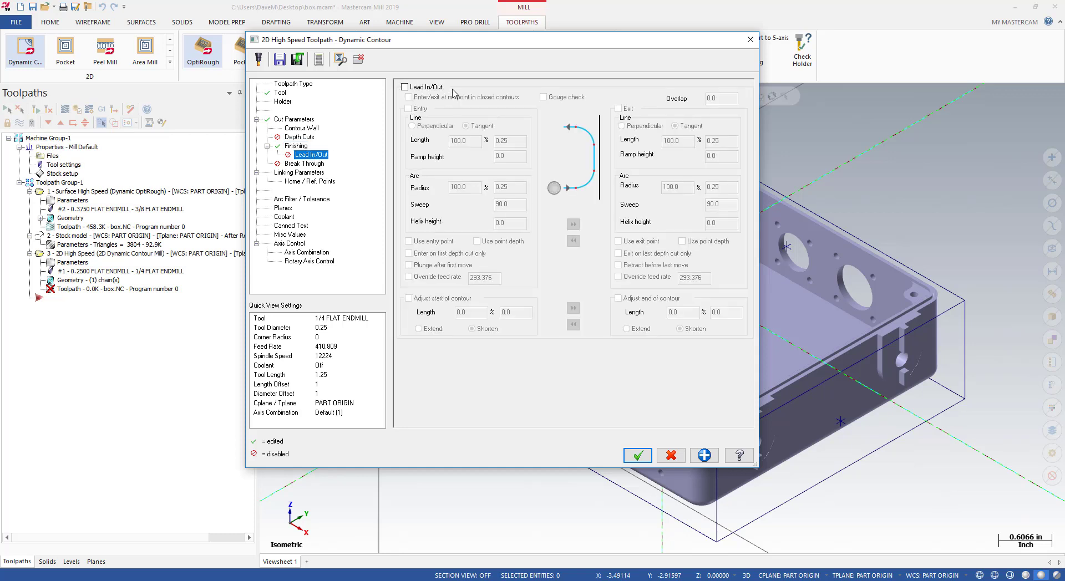
click(415, 98)
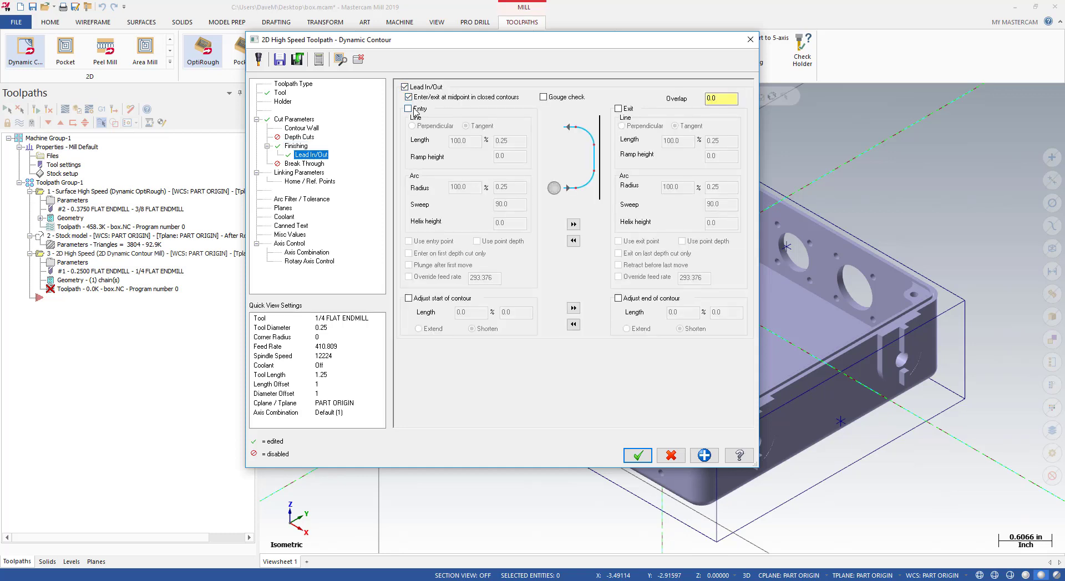
click(414, 109)
double_click(475, 143)
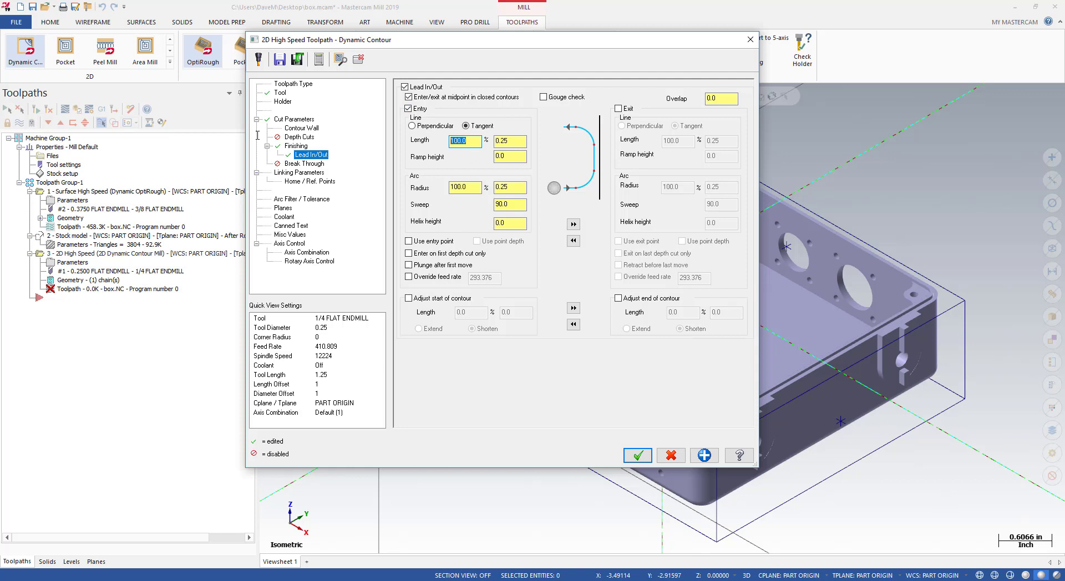
text(25)
key(Tab)
key(Tab)
key(Tab)
text(25)
click(573, 224)
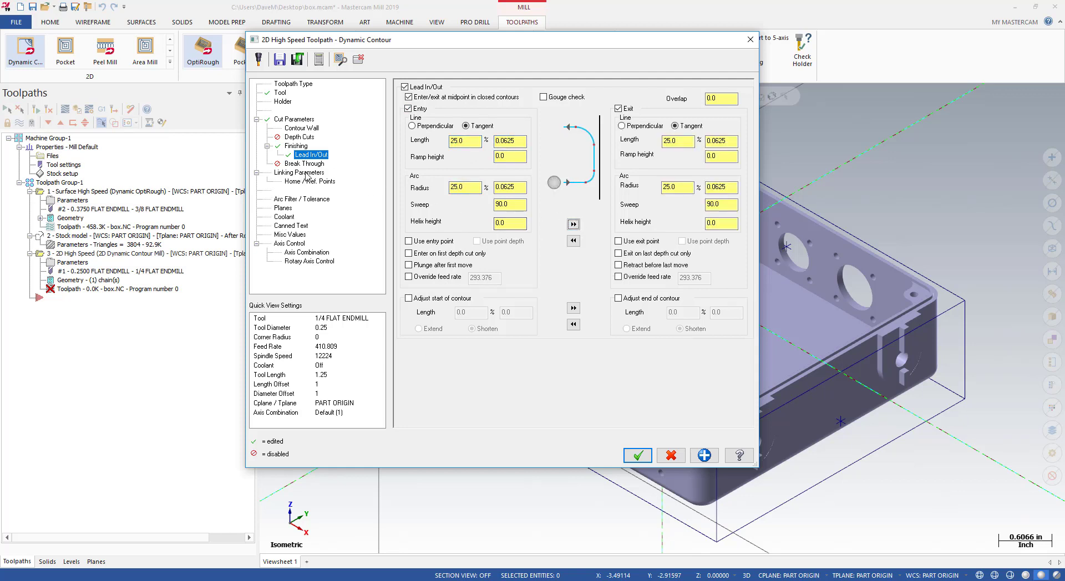
Set both contour wall radii to 0.188 and the stock thickness to 0.03.
click(311, 129)
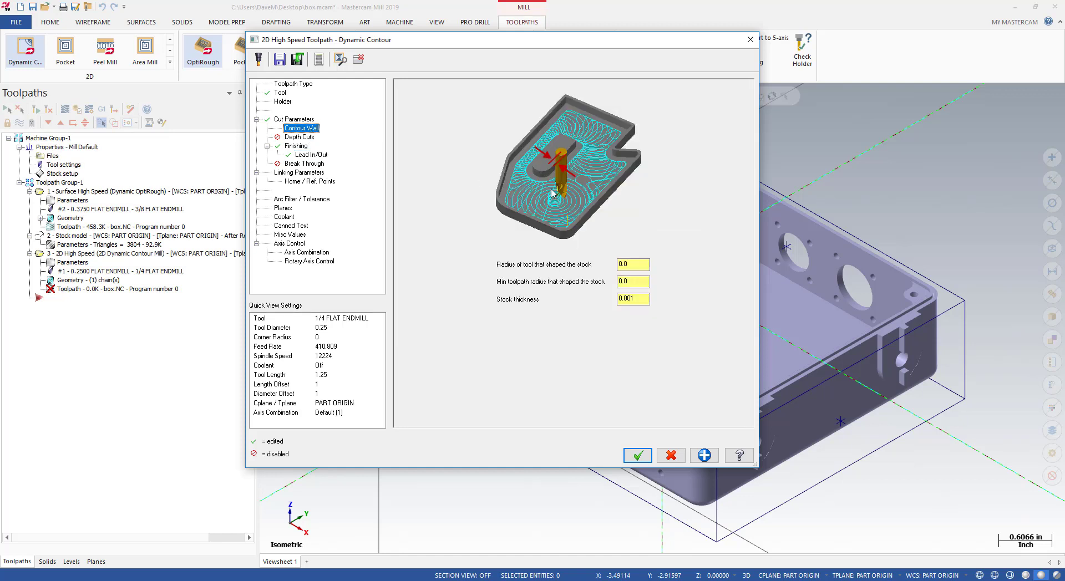
double_click(641, 265)
text(.188)
key(Tab)
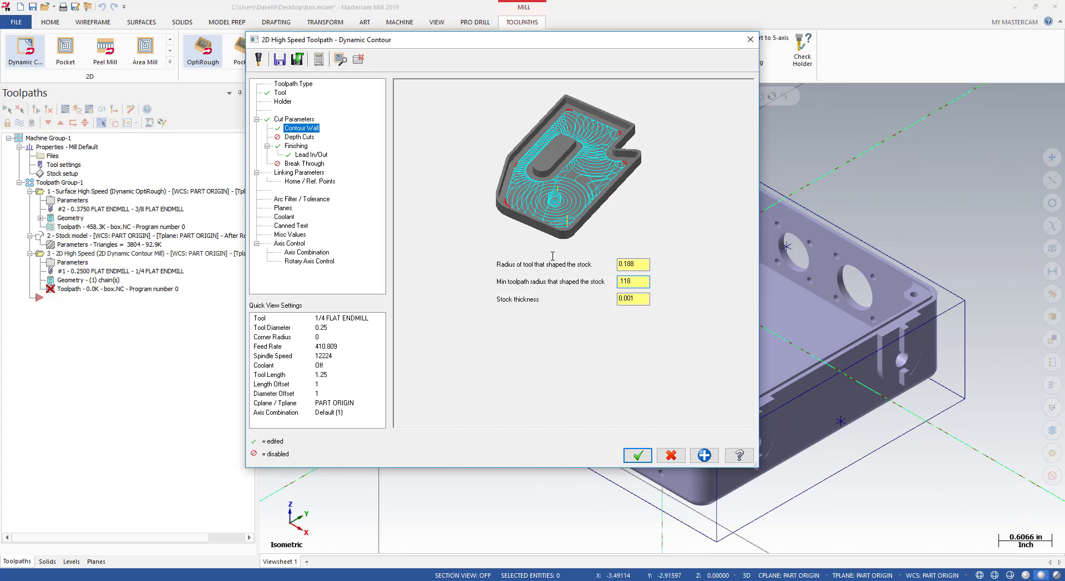
text(.188)
key(Tab)
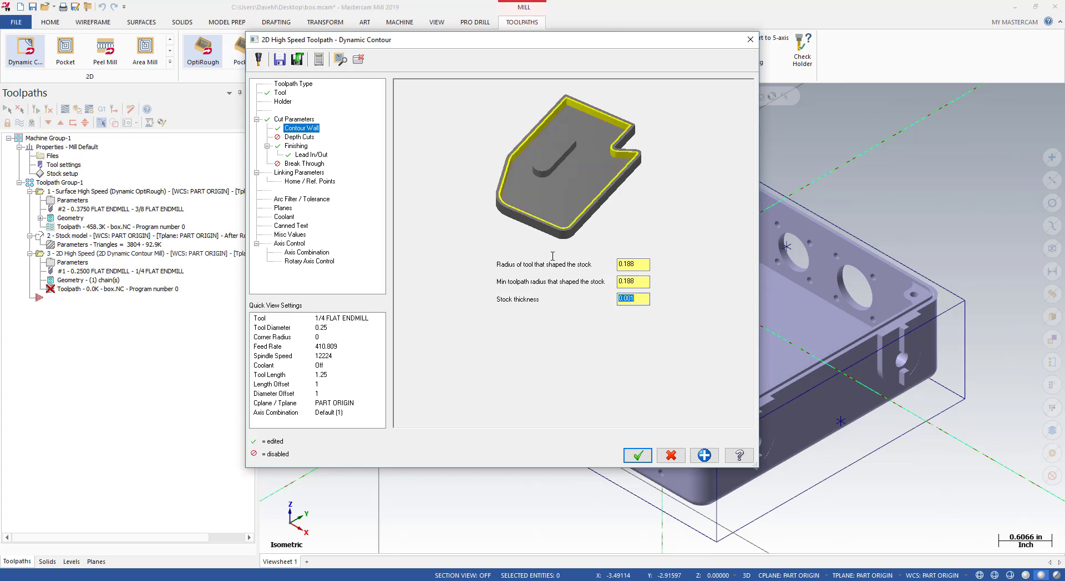
text(.03)
key(Tab)
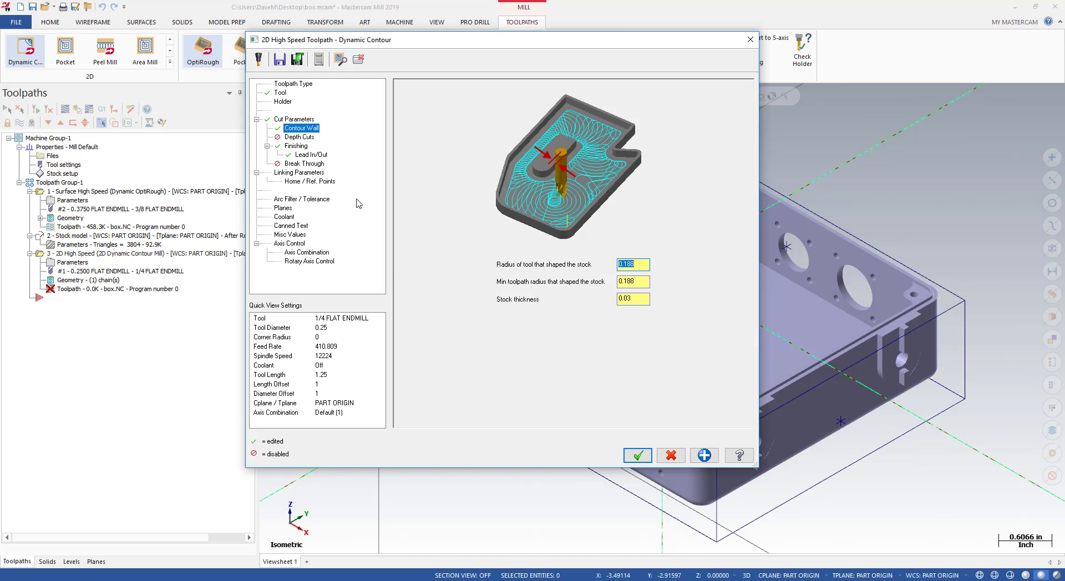
Enable line/arc filtering at 95% of tolerance and regenerate the toolpath.
click(322, 200)
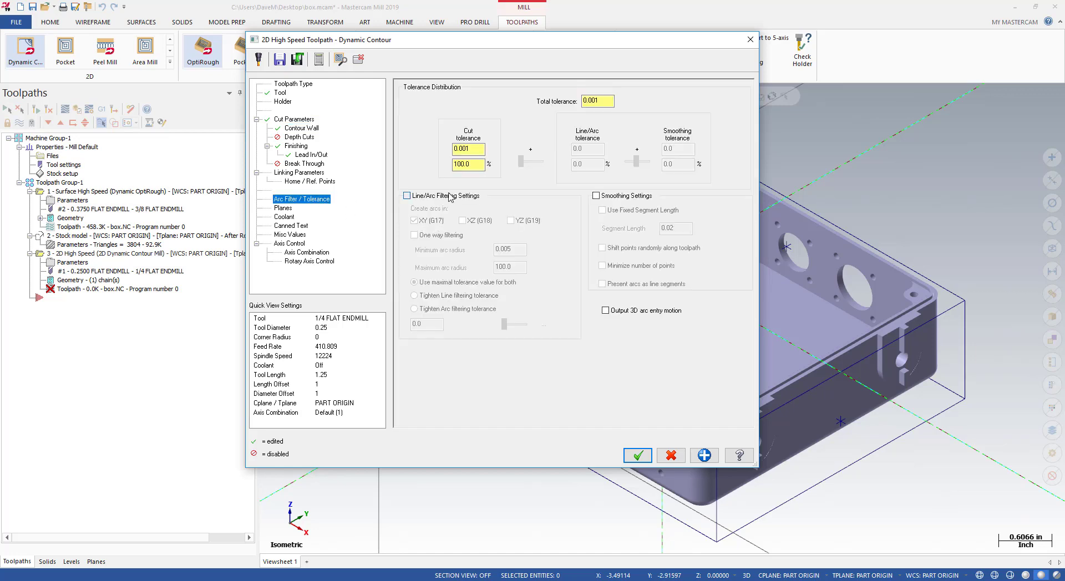
click(444, 196)
drag(524, 163, 539, 163)
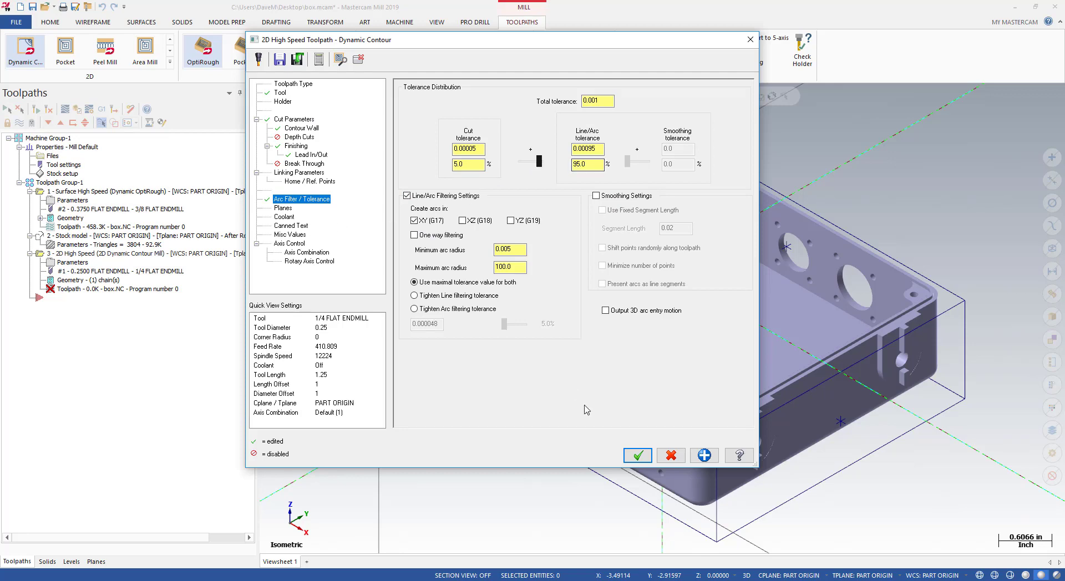
click(637, 455)
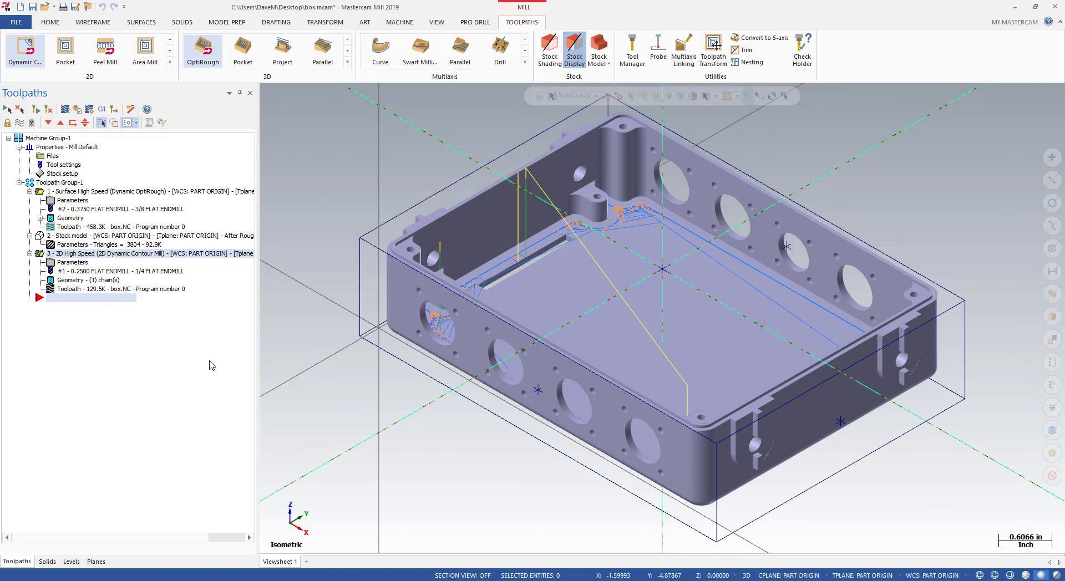
In Top wireframe view, backplot the contour toolpath with the holder hidden.
right_click(352, 306)
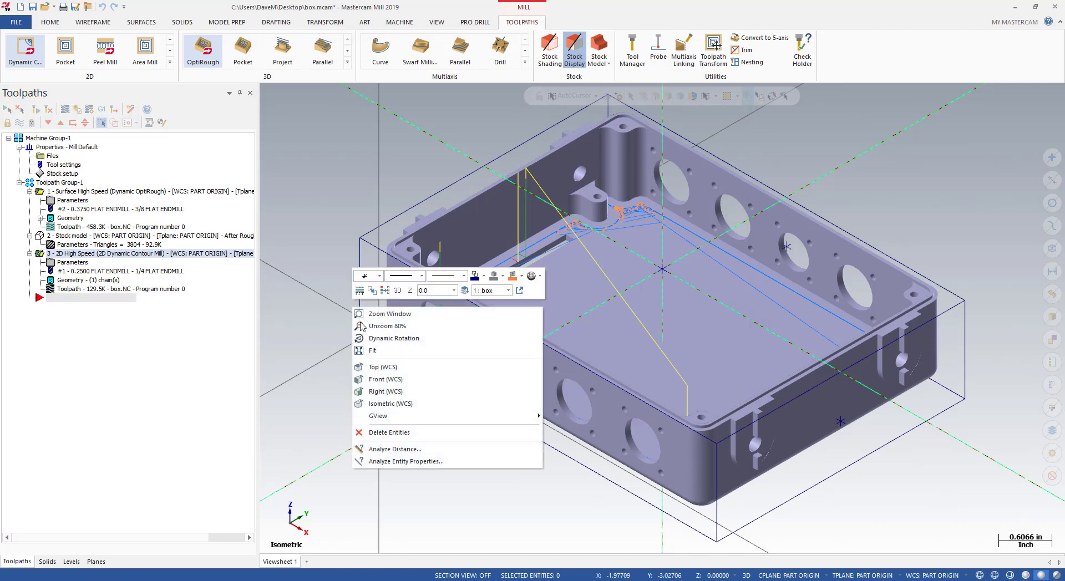
click(375, 368)
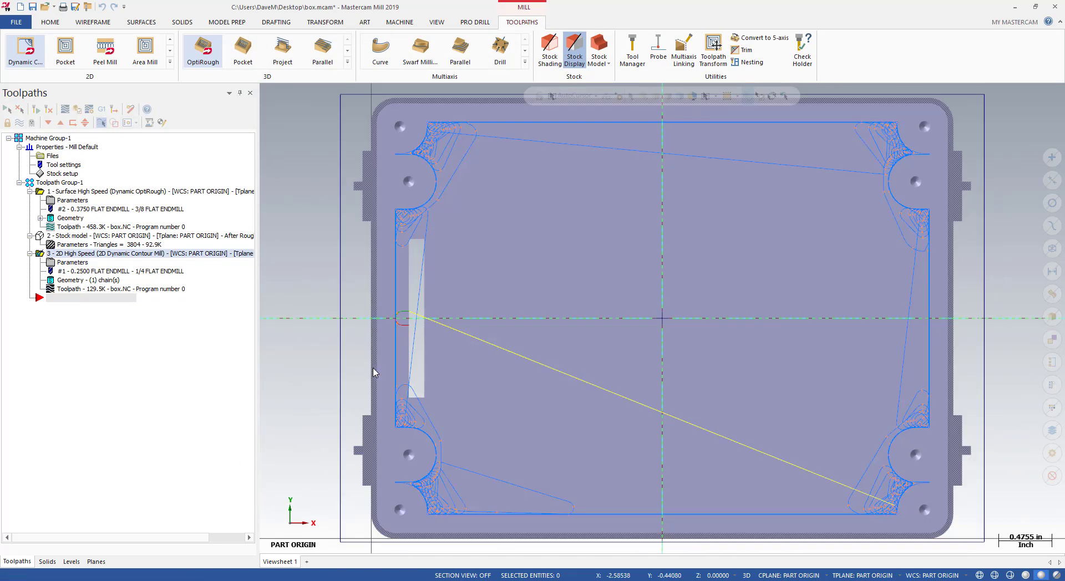
key(alt+s)
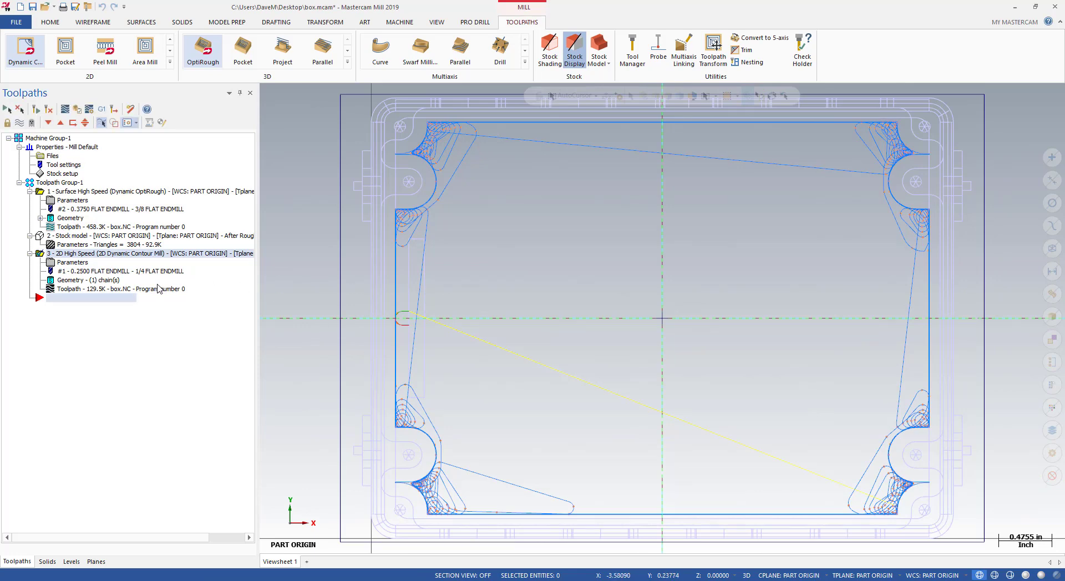
click(157, 289)
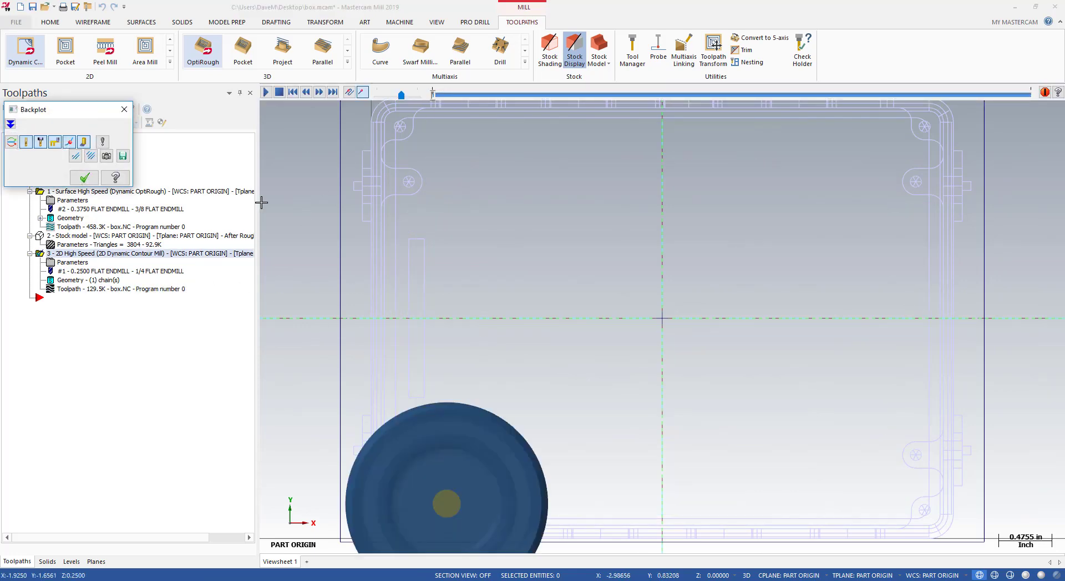
click(41, 142)
scroll(441, 193, down, 3)
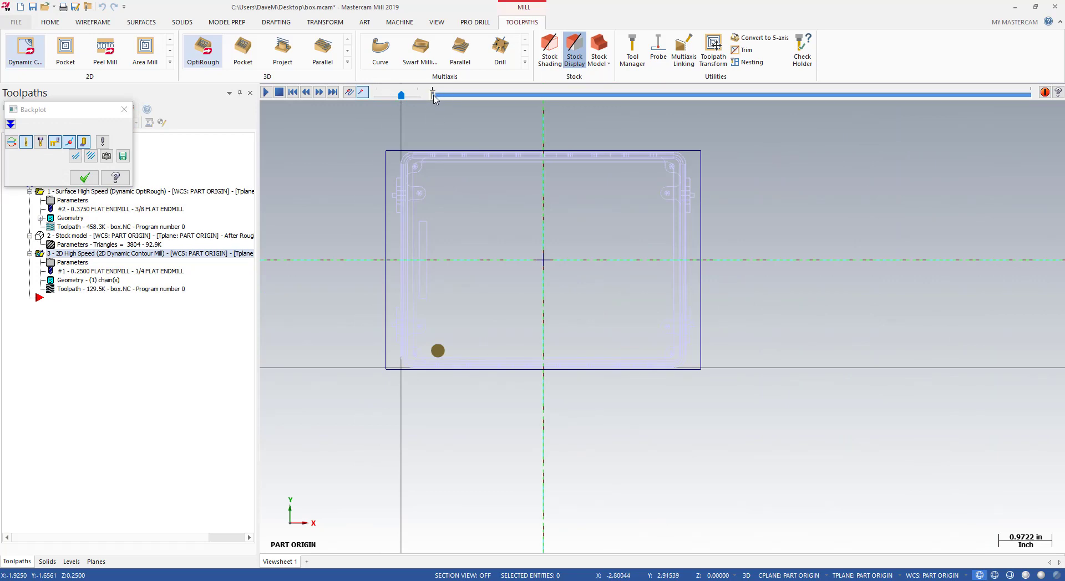
drag(436, 95, 621, 72)
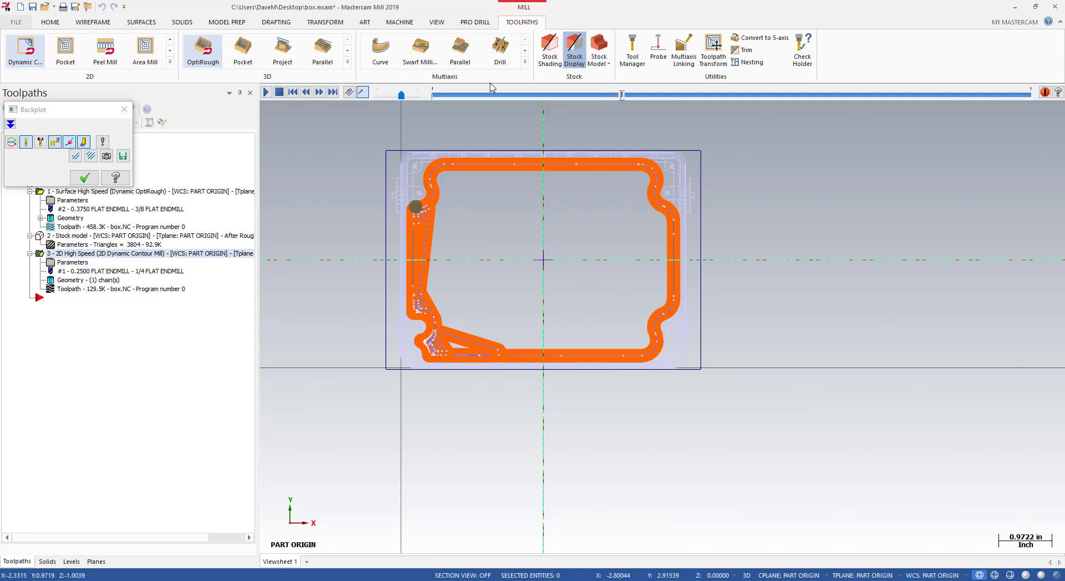
Zoom into the top-left corner, advance the backplot further, and return to isometric.
right_click(441, 132)
click(466, 138)
drag(388, 147, 467, 222)
mouse_move(624, 95)
mouse_down()
mouse_move(705, 95)
mouse_move(777, 36)
mouse_move(916, 4)
mouse_move(1048, 3)
mouse_up()
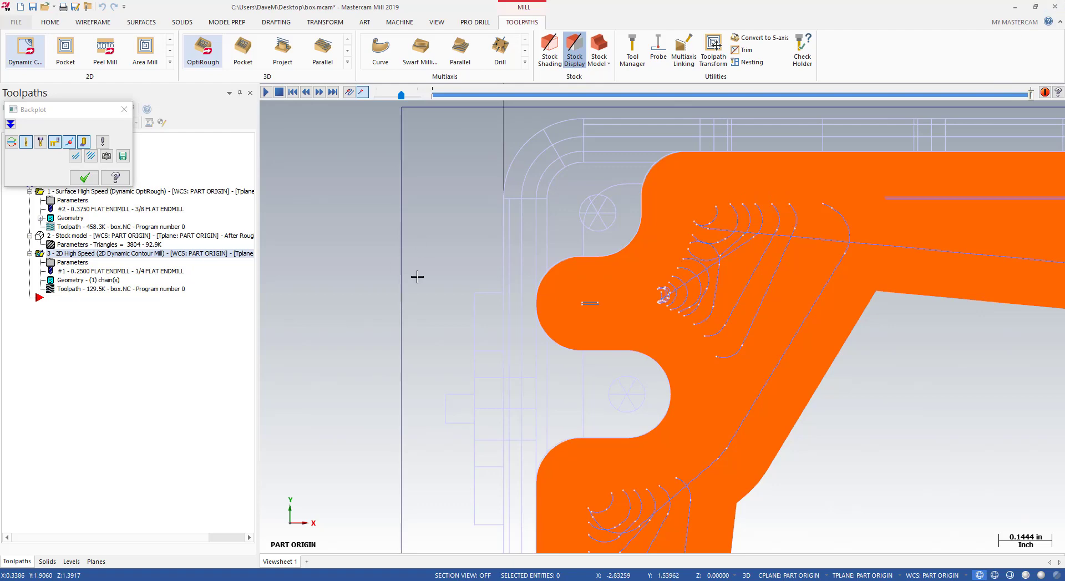
right_click(329, 246)
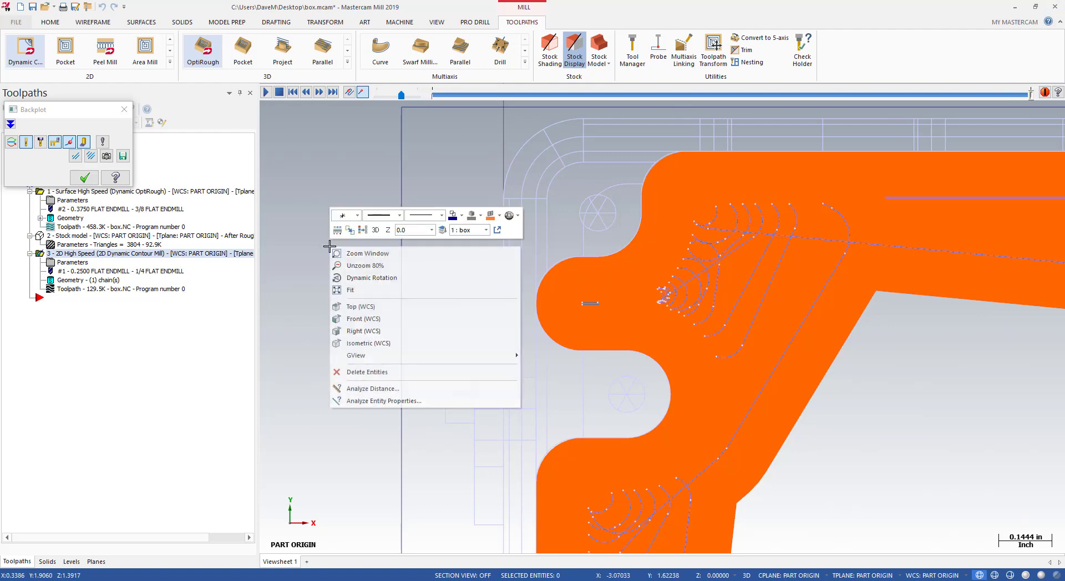
click(366, 343)
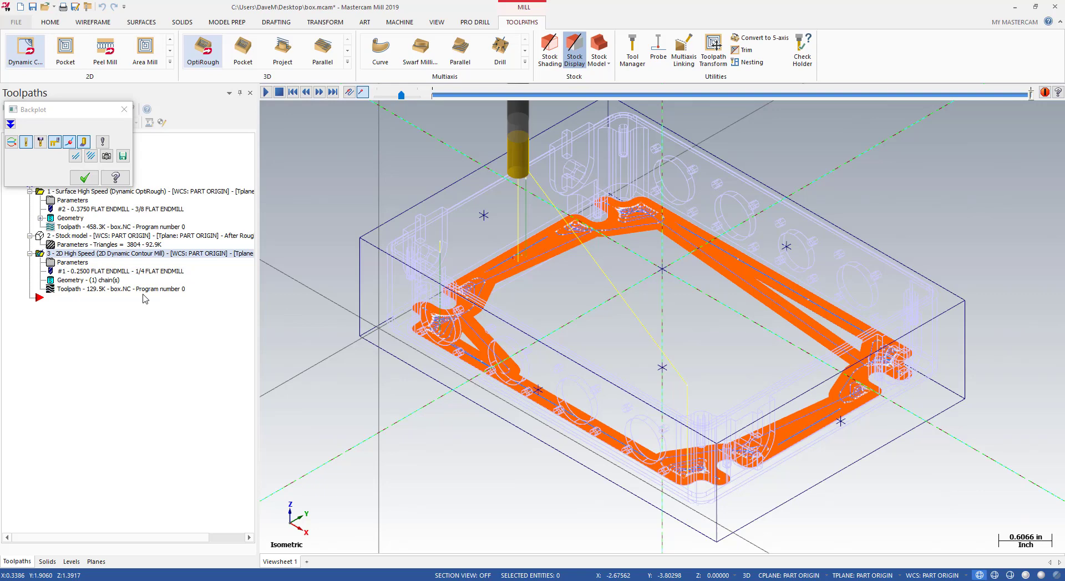
Close Backplot, use the After Rough stock model as simulator stock, and launch Verify.
click(84, 177)
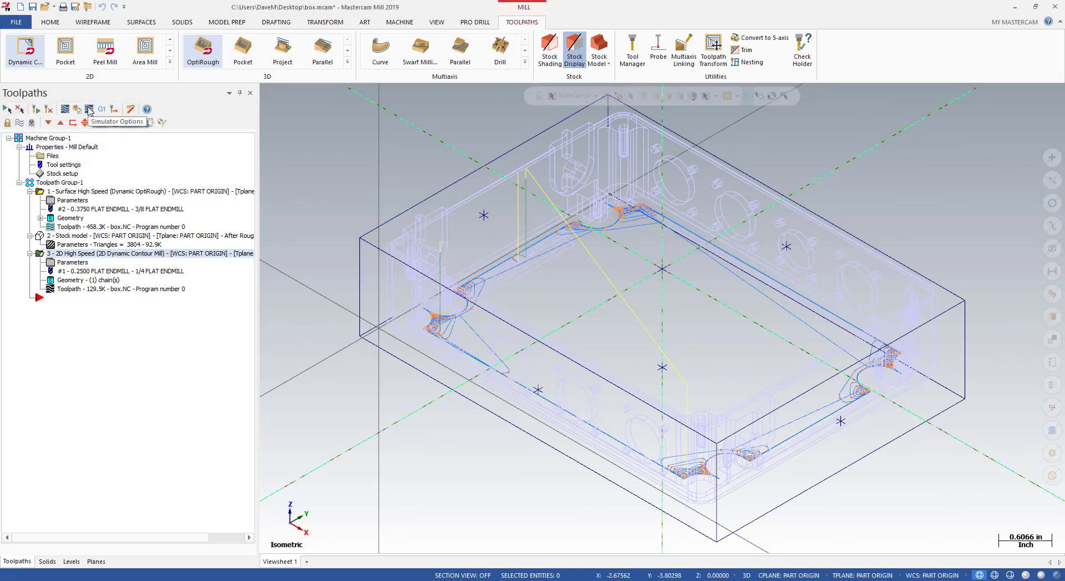
click(89, 109)
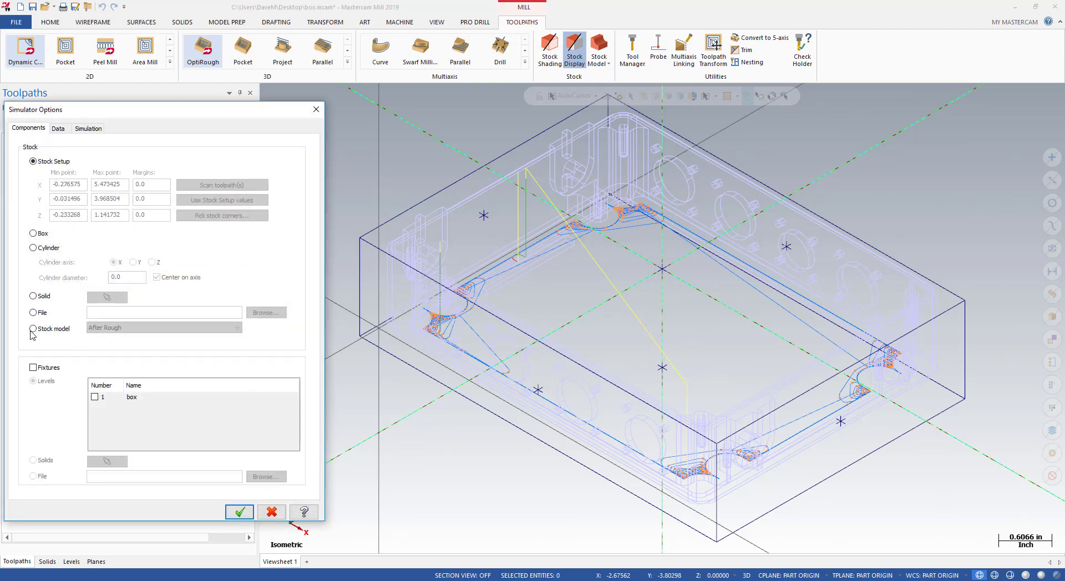
click(34, 329)
click(120, 328)
click(119, 337)
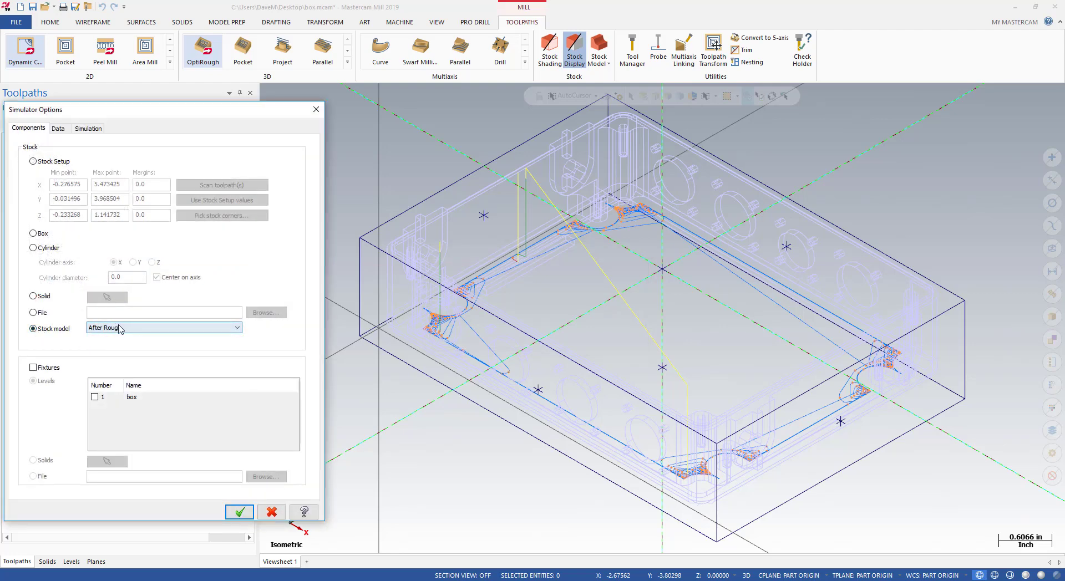
click(247, 514)
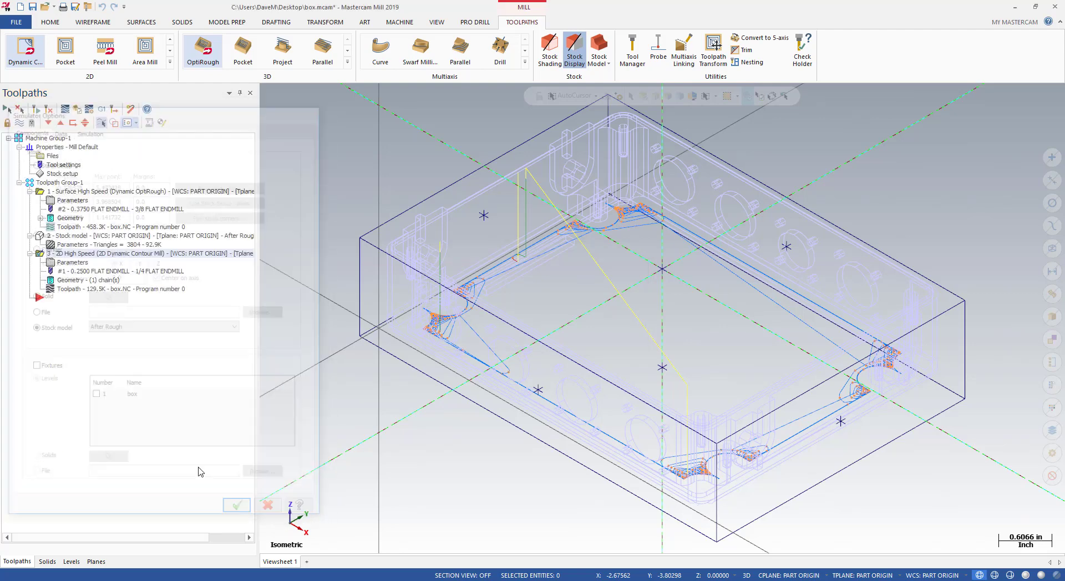
click(77, 110)
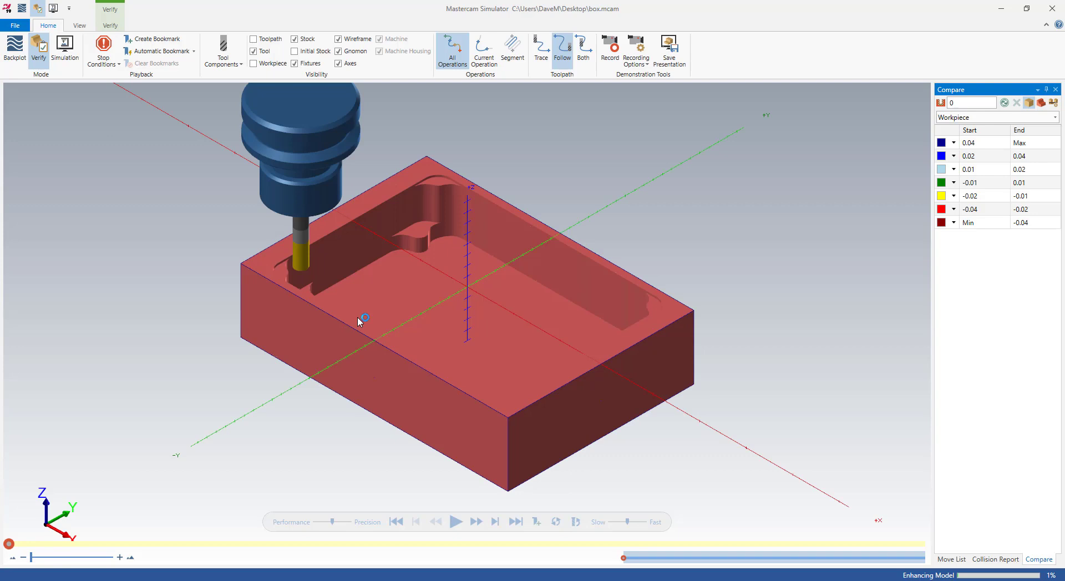
Play the verification to the end and switch to the Verify ribbon tab.
click(455, 522)
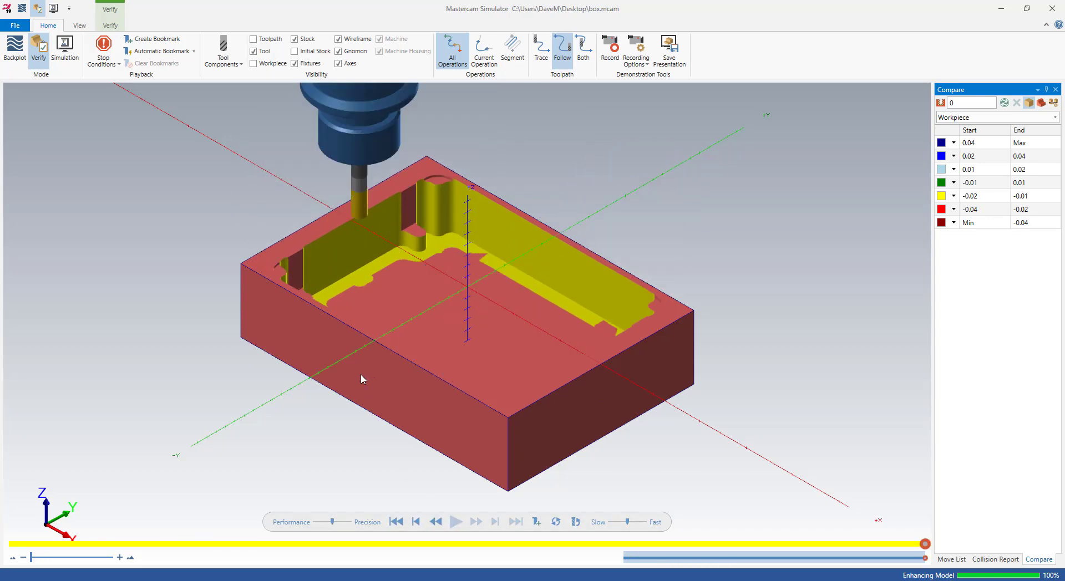
click(109, 26)
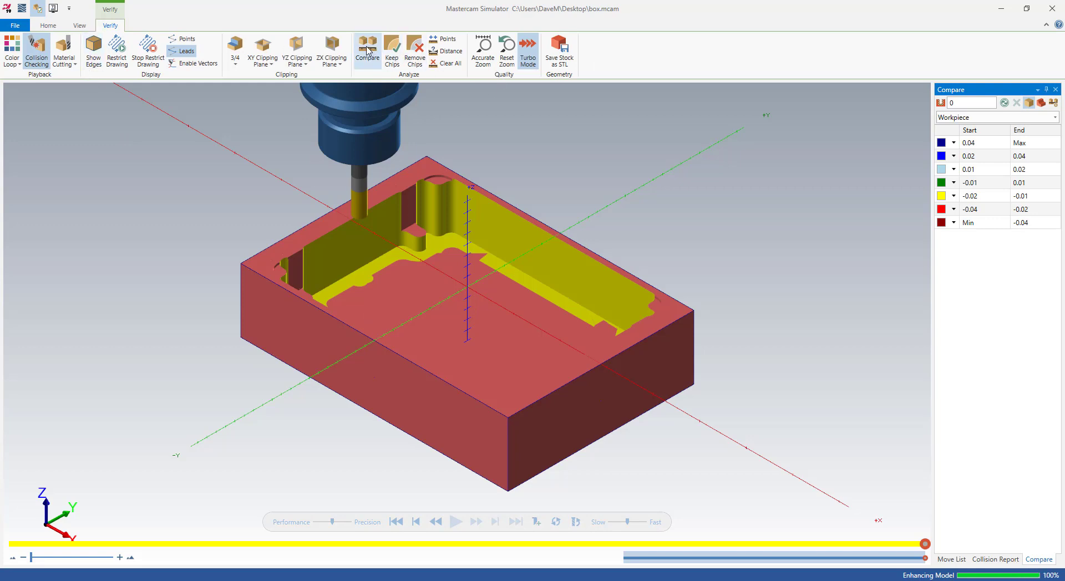
Run a Compare of the machined stock against the part model.
click(366, 49)
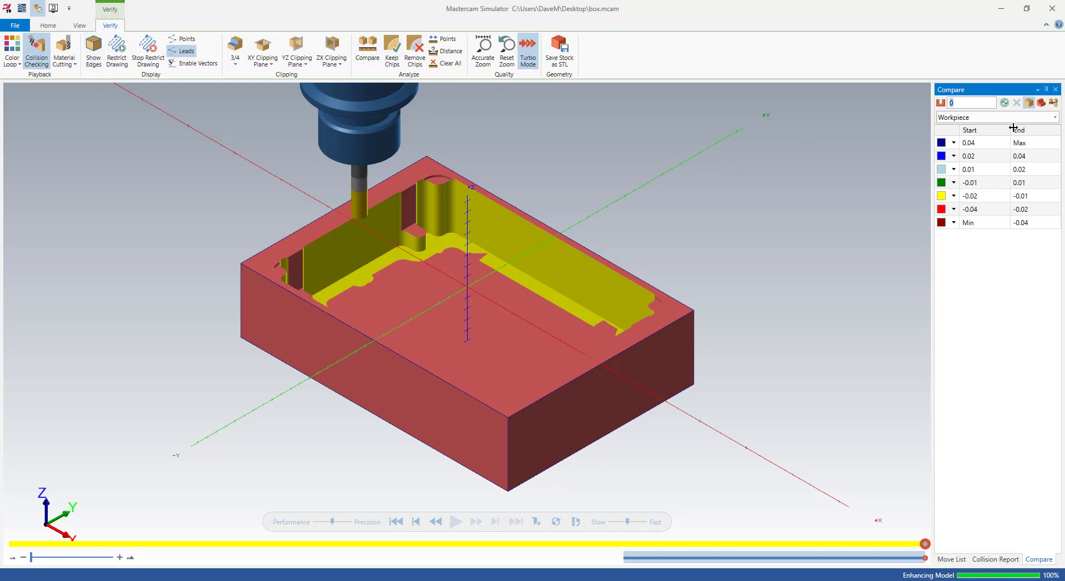
click(1004, 102)
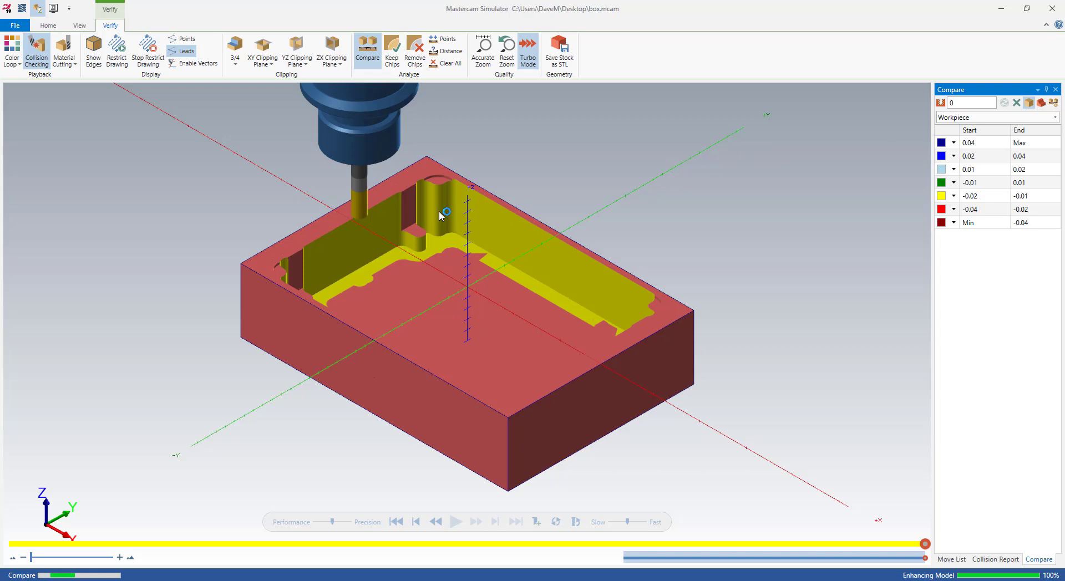